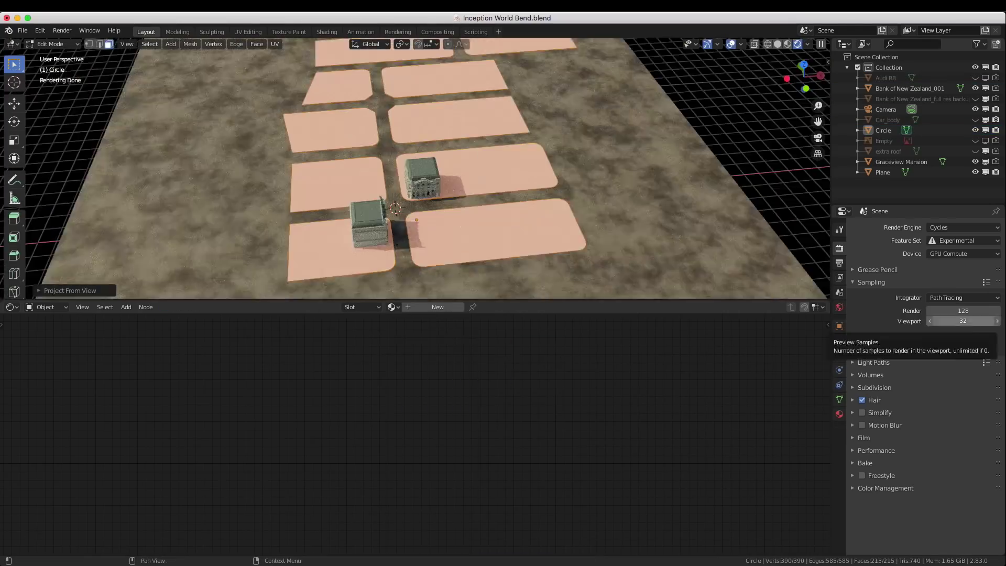
- Connect the Mapping node's Vector output to the concrete texture nodes
left_click_drag(209, 378, 251, 502)
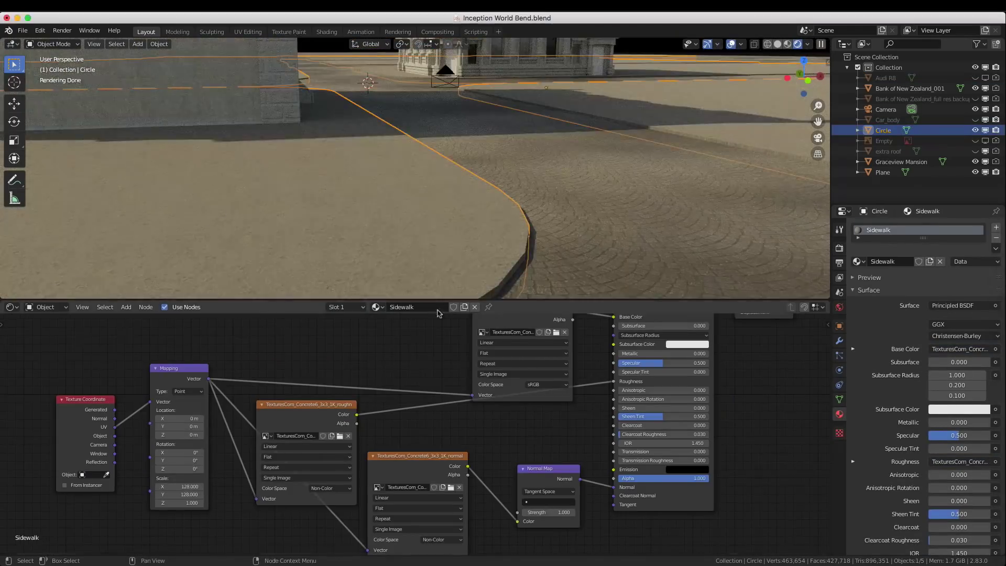
- Set the Glass material's Mix node blending mode to Color Dodge
left_click(627, 472)
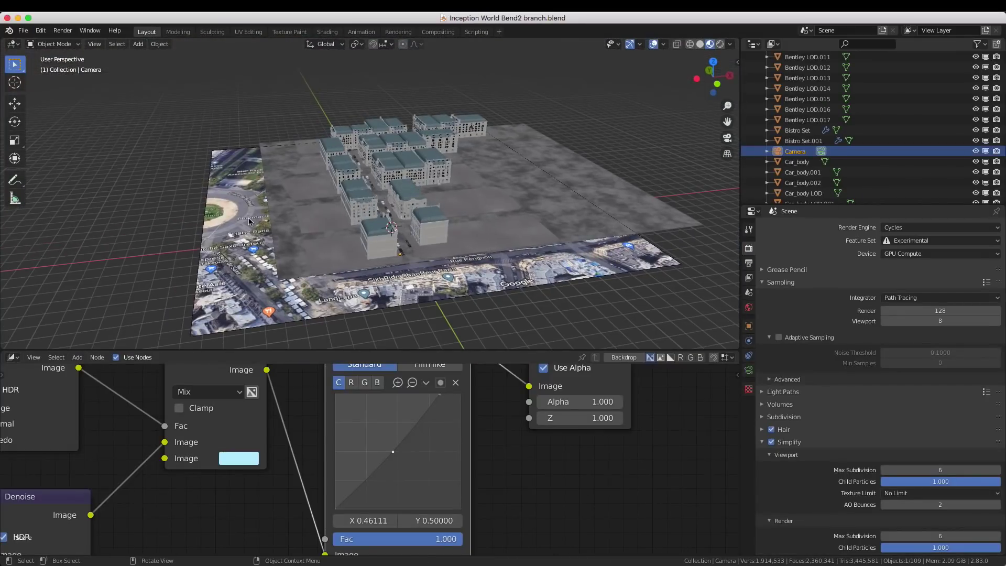
- Delete the stray object and select the ground plane
key("Delete")
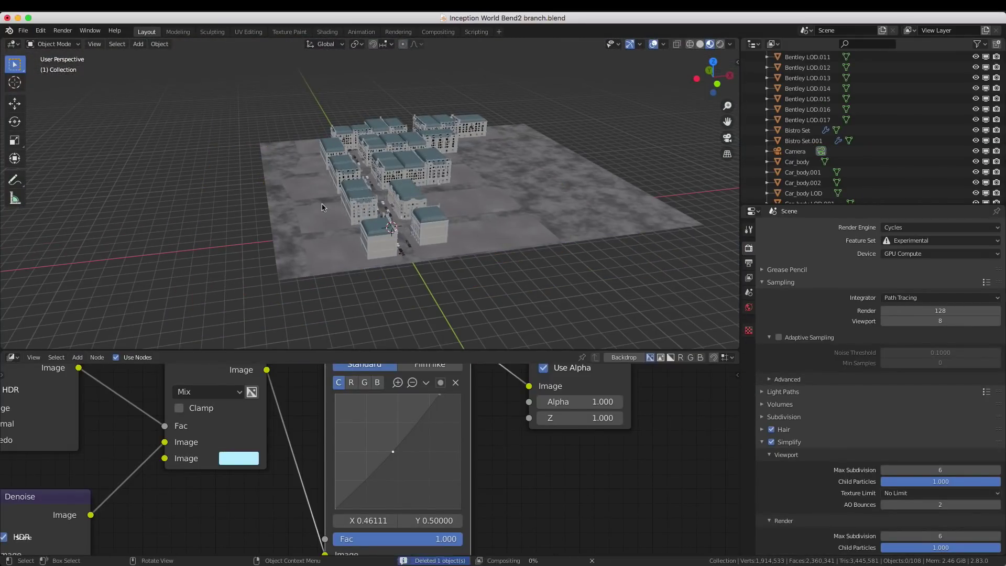
left_click(322, 207)
middle_click_drag(283, 190, 314, 210)
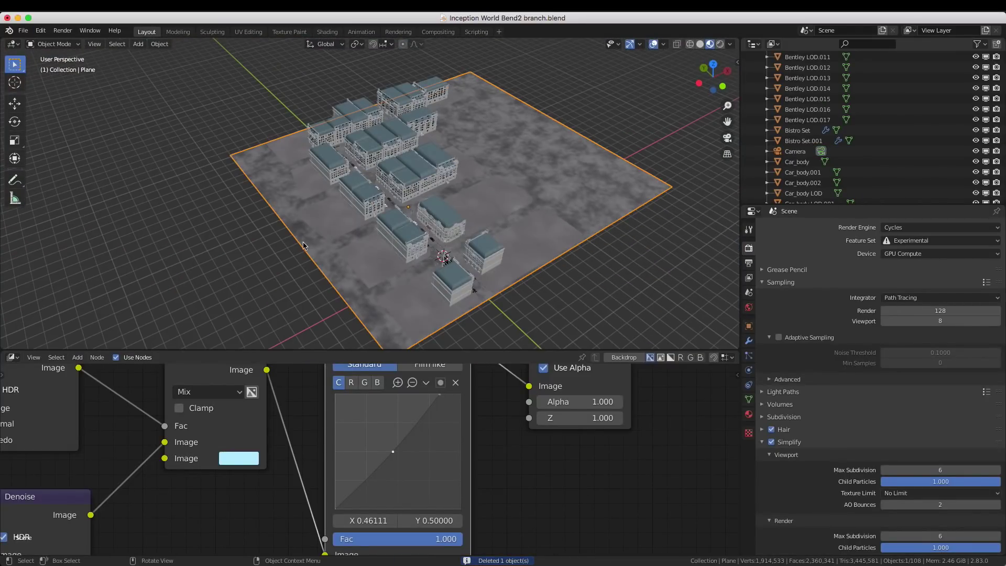
- Add 41 centred loop cuts across the ground plane in Edit Mode
key("Tab")
key("ctrl+r")
scroll(304, 249, "up", 20)
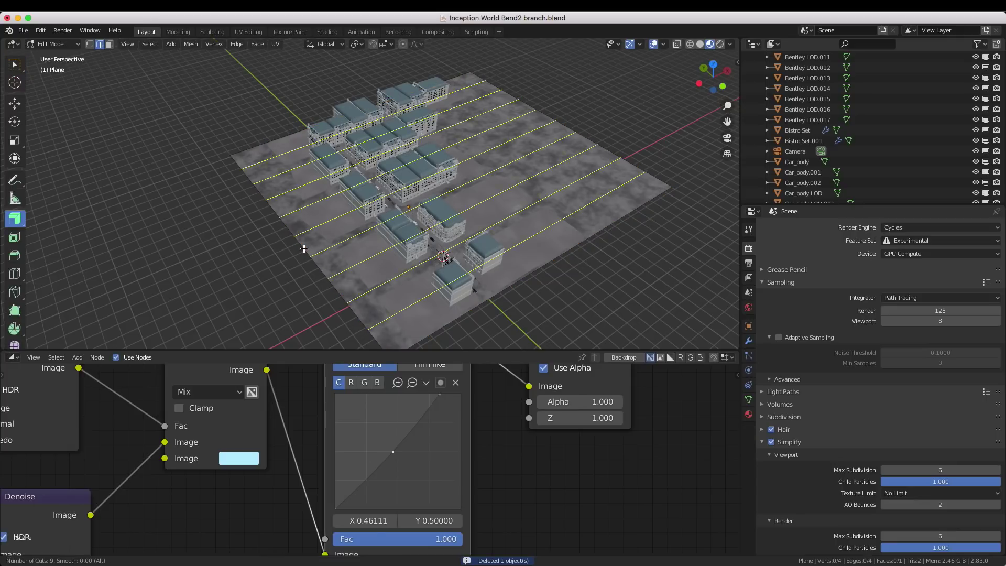
left_click(304, 249)
right_click(301, 245)
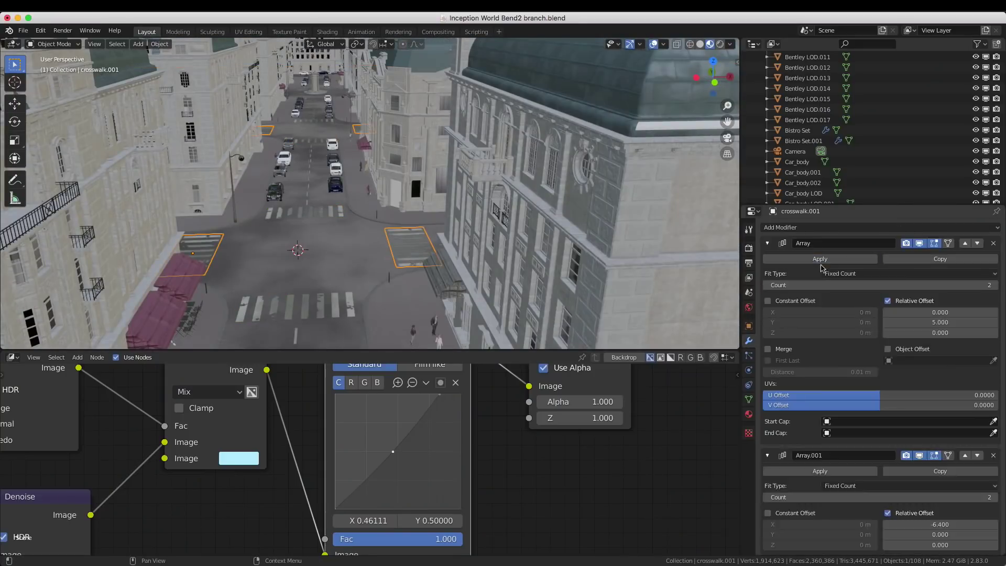
- Apply the crosswalk Array modifiers and join all city objects into Graceview Mansion .16.000
left_click(799, 260)
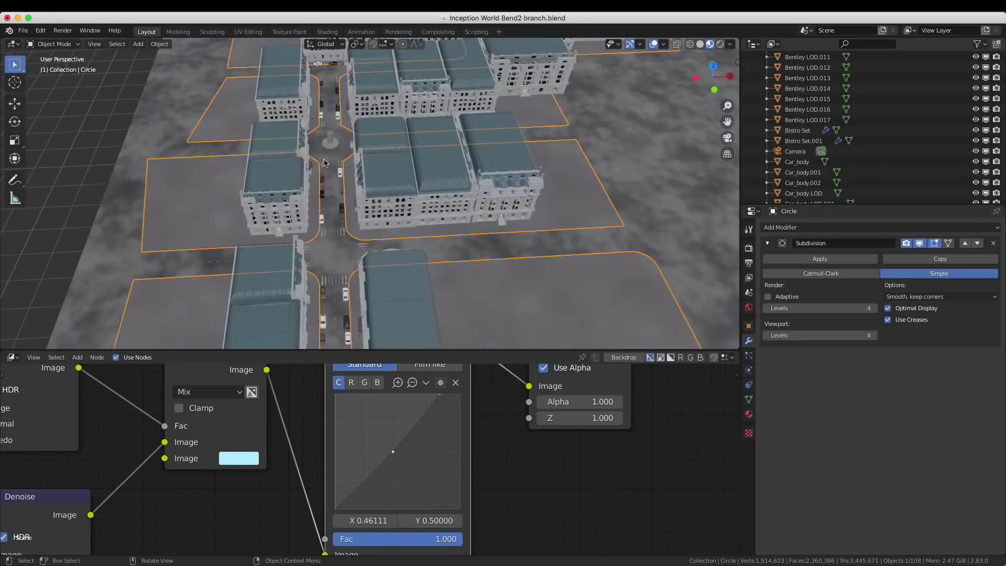
left_click(820, 259)
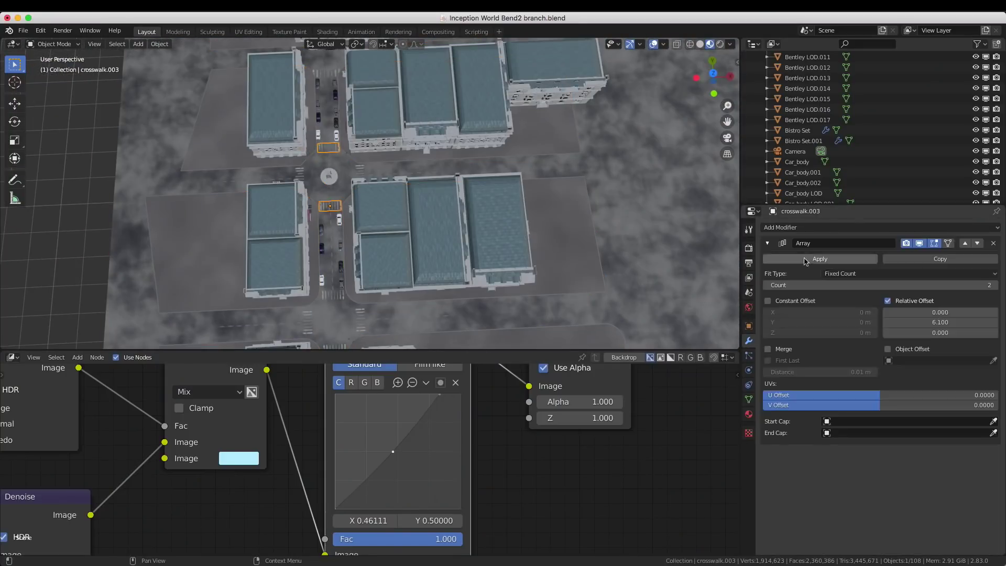
left_click(355, 313)
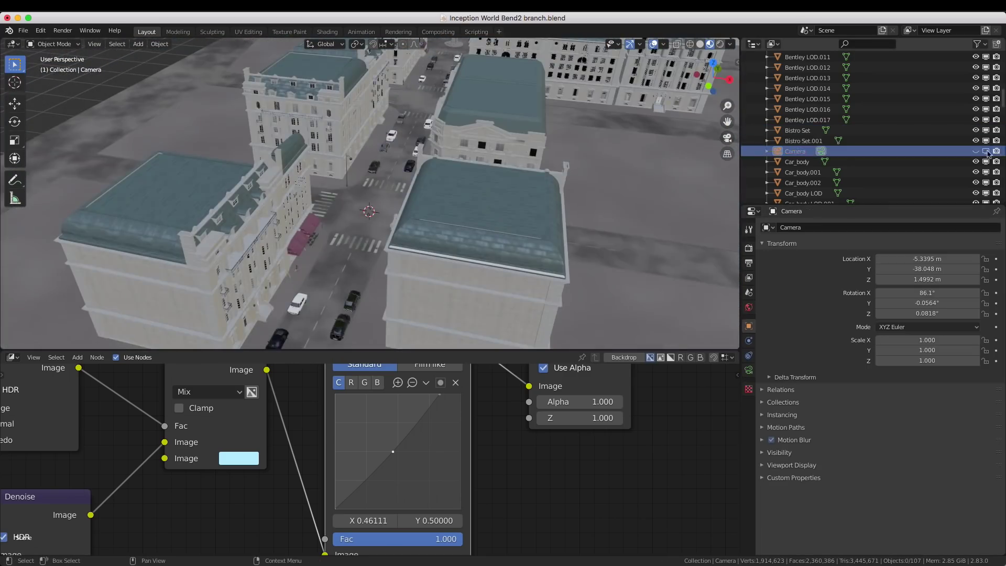
key("a")
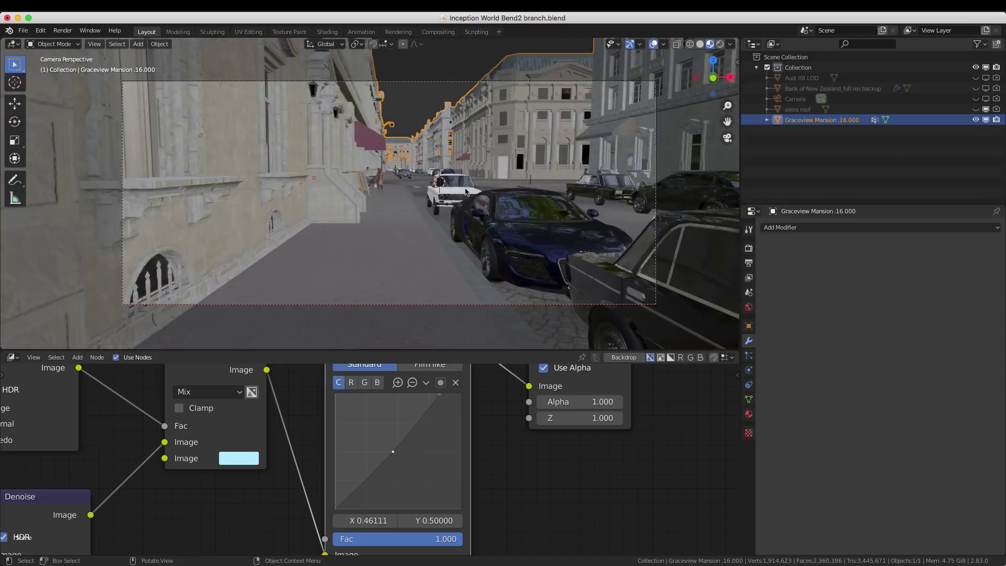
left_click(817, 227)
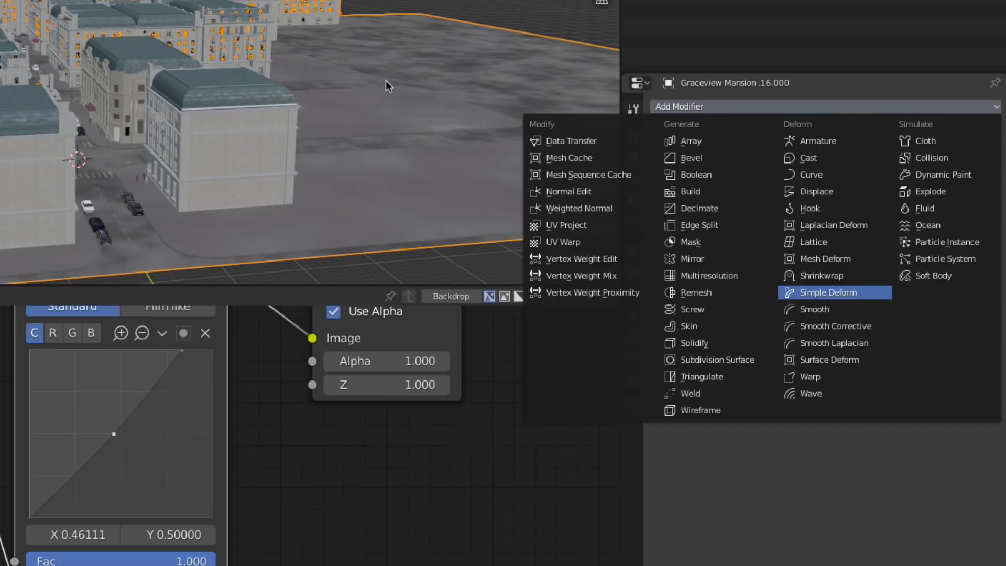
- Add a Simple Deform modifier in Bend mode and a Plain Axes Empty moved along Y
key("Return")
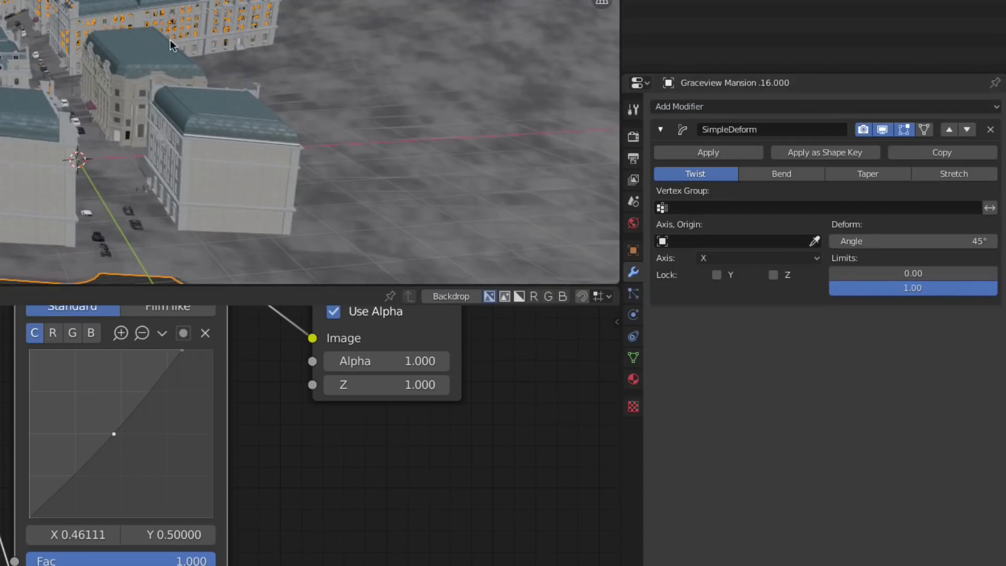
left_click(779, 179)
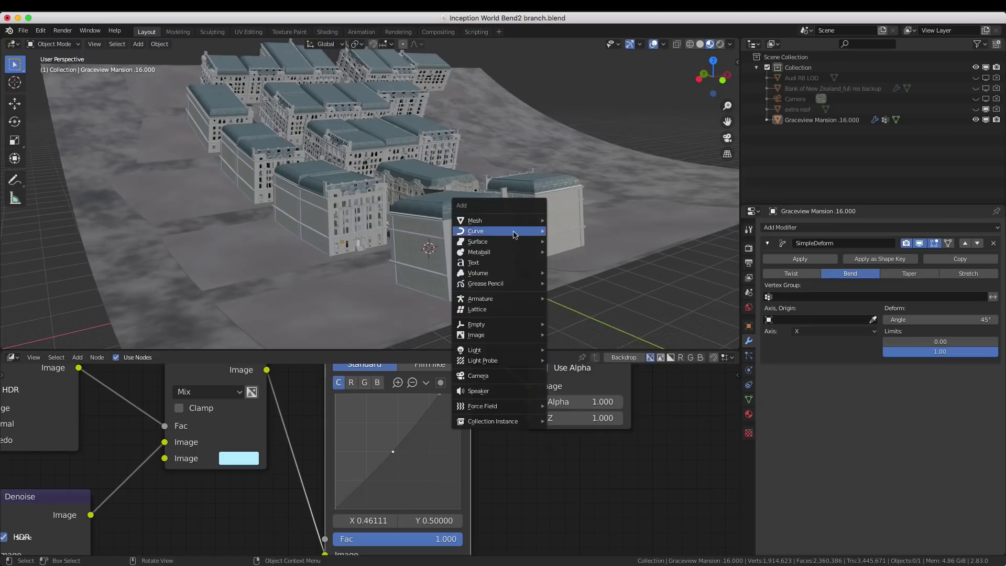
mouse_move(497, 333)
left_click(592, 335)
key("g")
key("y")
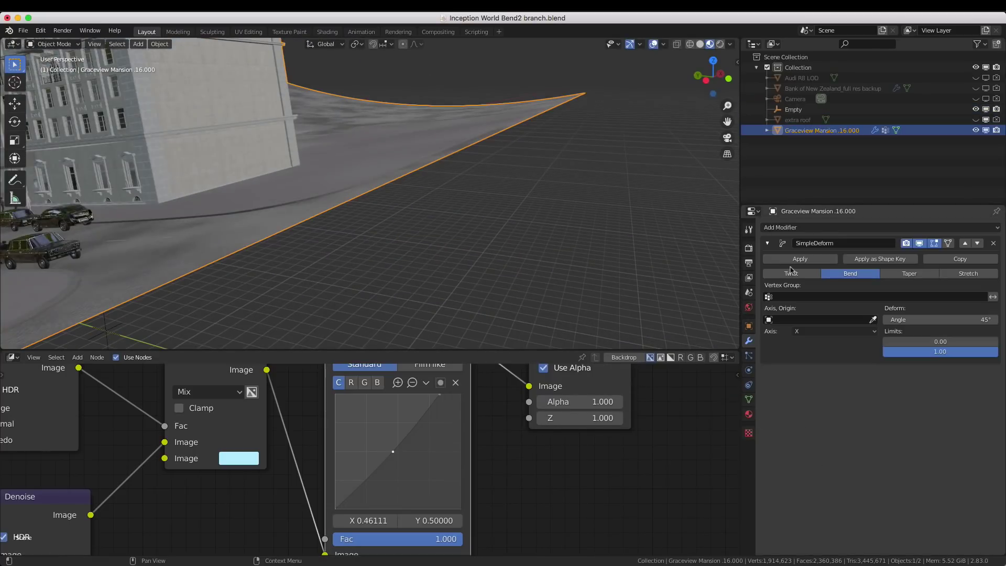
- Set the Empty as the bend origin, hiding the effect in the viewport
left_click(920, 243)
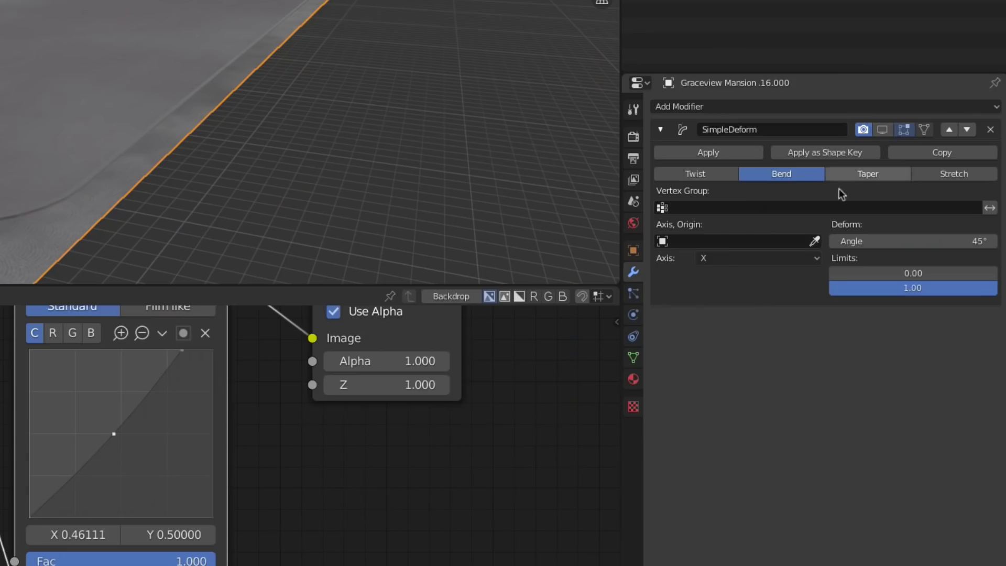
left_click(784, 319)
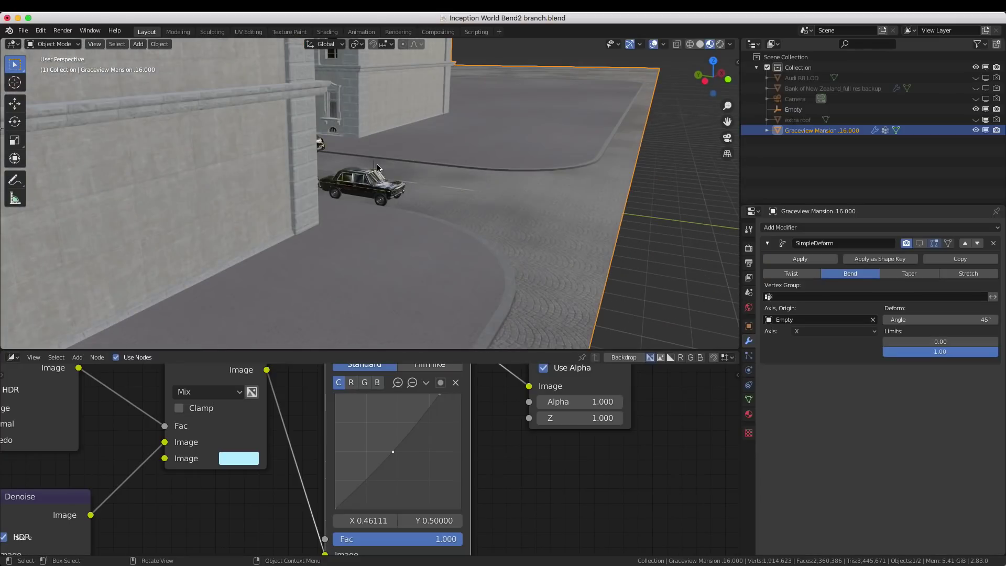
left_click(778, 111)
- Move the Empty along X, then beside the parked cars in top view
key("KP_Decimal")
key("g")
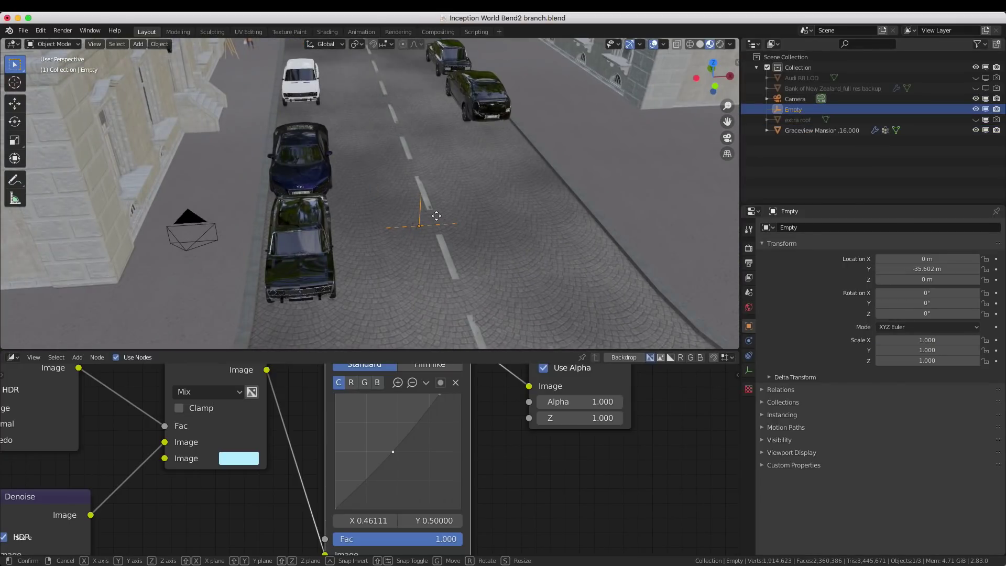
key("x")
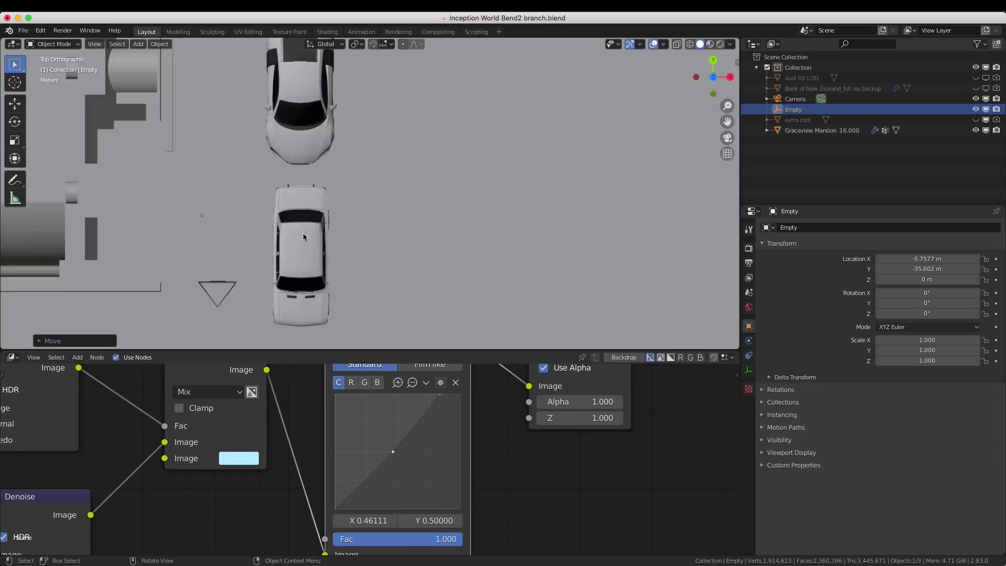
left_click(304, 233)
key("KP_7")
key("g")
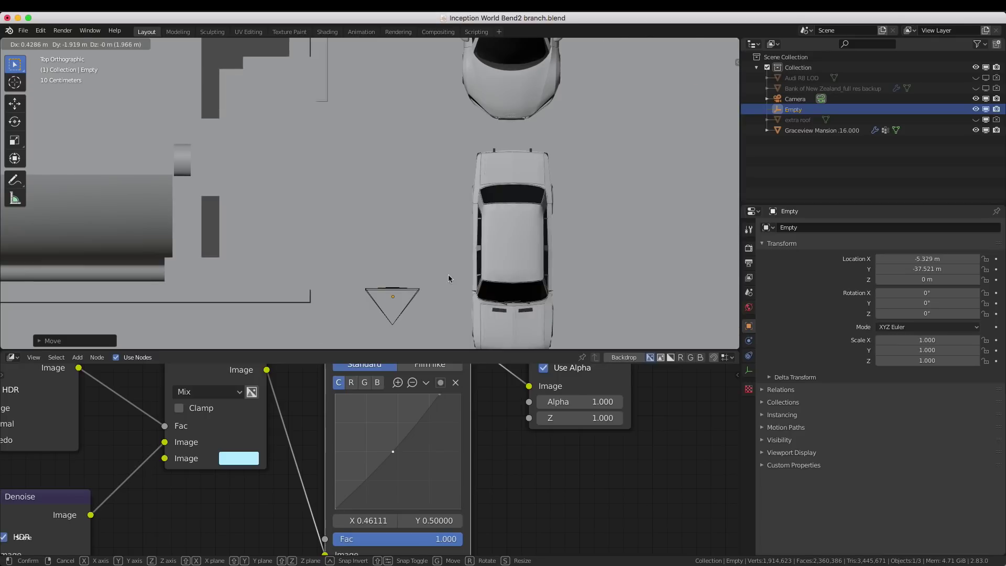
left_click(448, 274)
middle_click_drag(448, 274, 68, 42)
- Save the scene and raise the city's Simple Deform bend angle to 90°
left_click(435, 218)
left_click(23, 30)
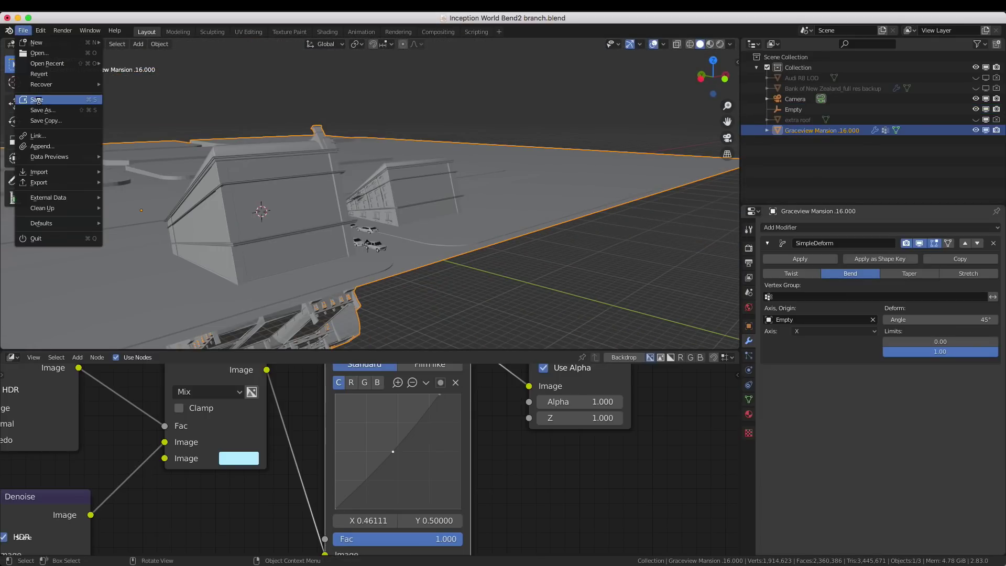
left_click_drag(891, 319, 934, 322)
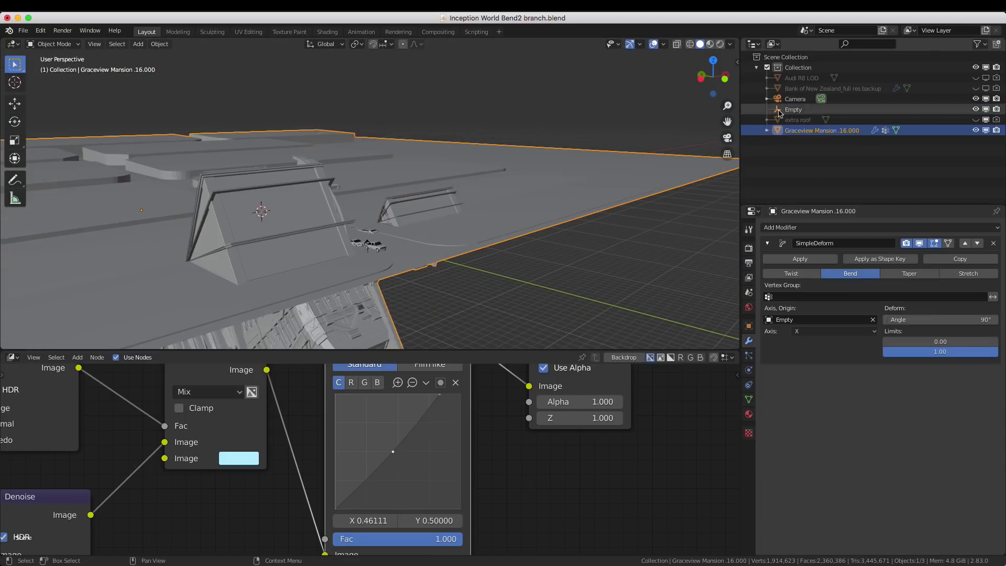
- Rotate the Empty 90° about the X axis
left_click(367, 254)
type("rx90")
key("Return")
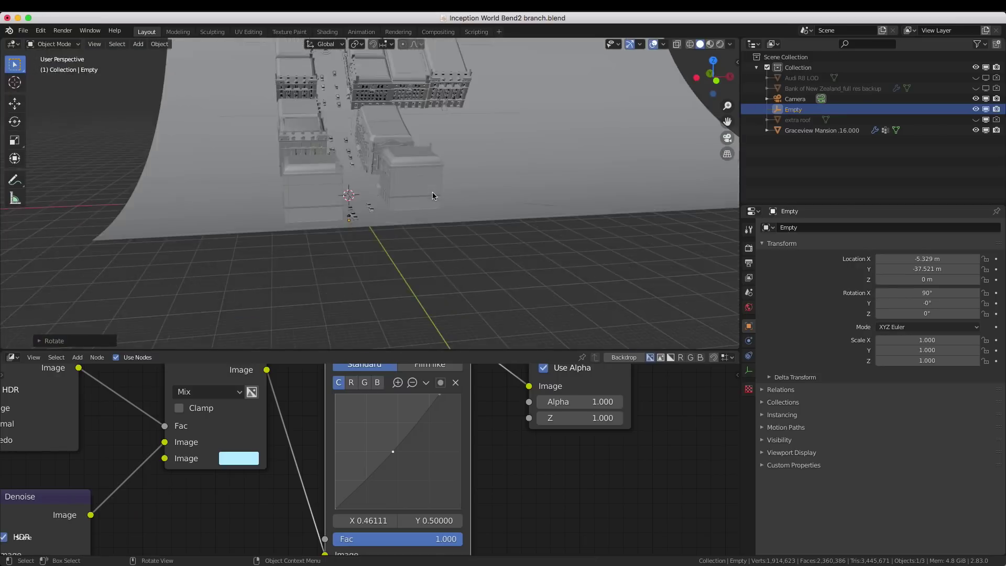
- Reselect the Graceview Mansion city mesh and show the Timeline below the viewport
middle_click_drag(443, 203, 424, 186)
left_click(821, 130)
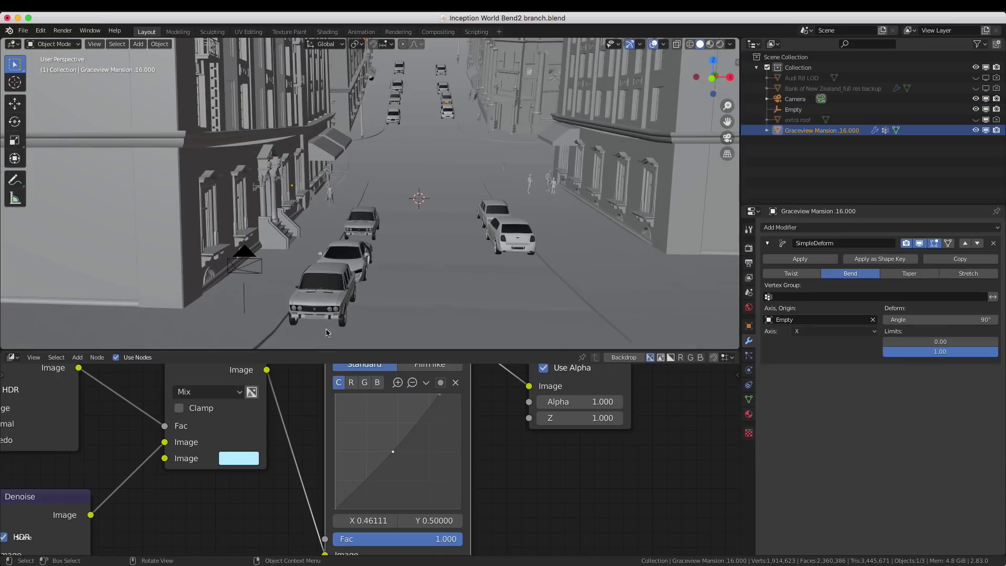
left_click(12, 357)
left_click(121, 389)
- Keyframe the bend angle at 0° on frame 1, then jump to frame 250 and scrub back
key("BackSpace")
key("i")
key("Home")
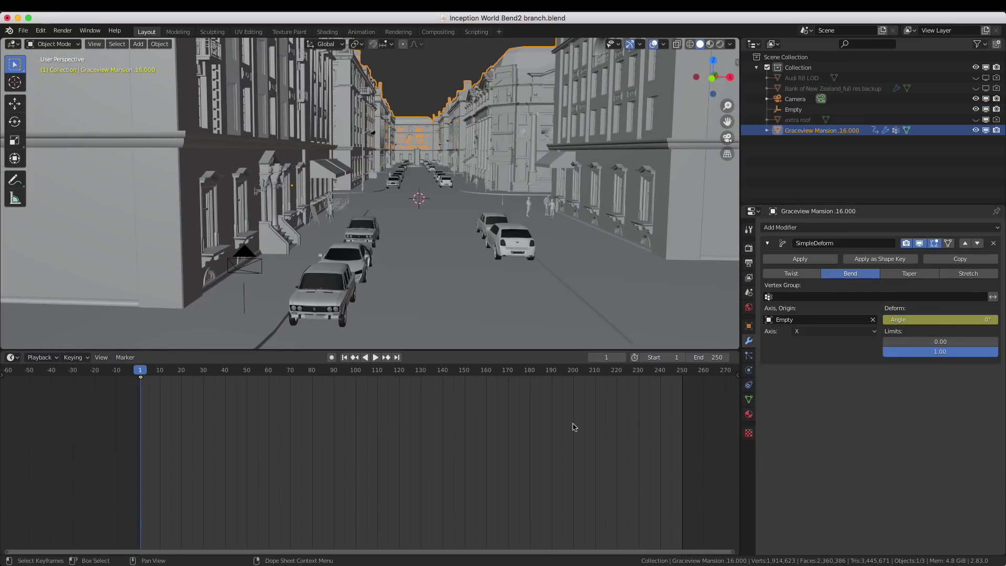
key("shift+Right")
left_click_drag(607, 359, 503, 359)
left_click(292, 283)
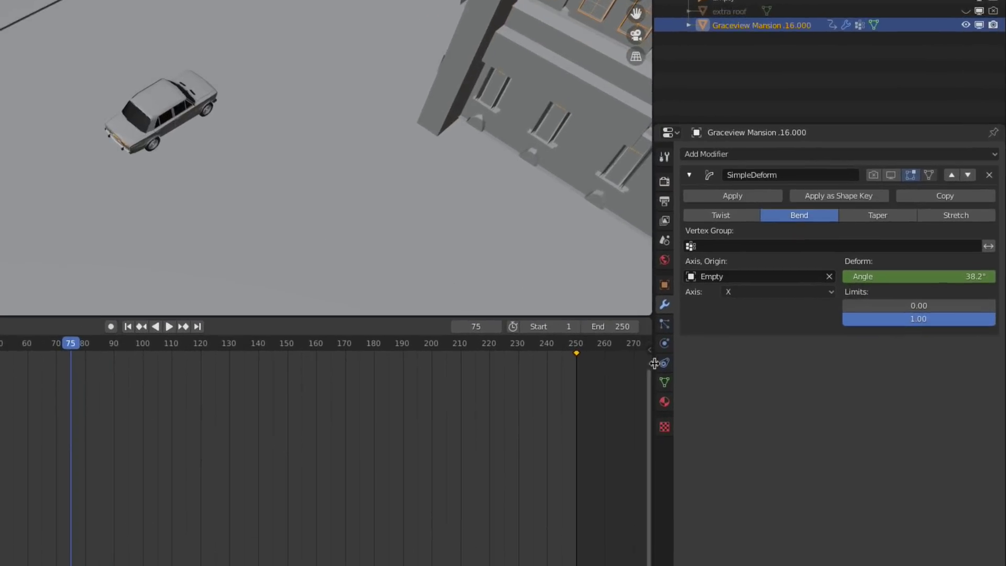
- Add Basis and Key 1 shape keys in the mesh's Object Data Properties
left_click(664, 382)
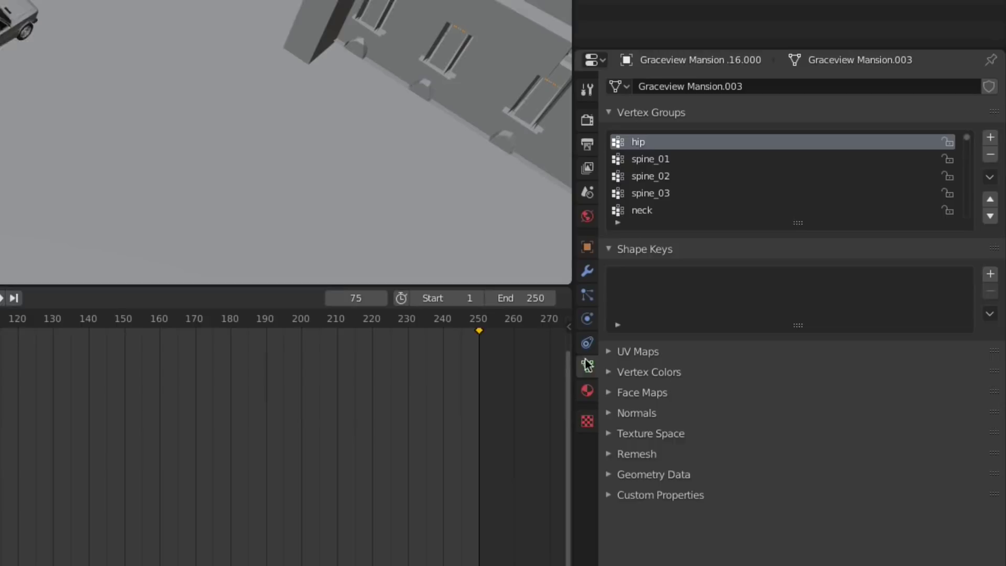
left_click(989, 264)
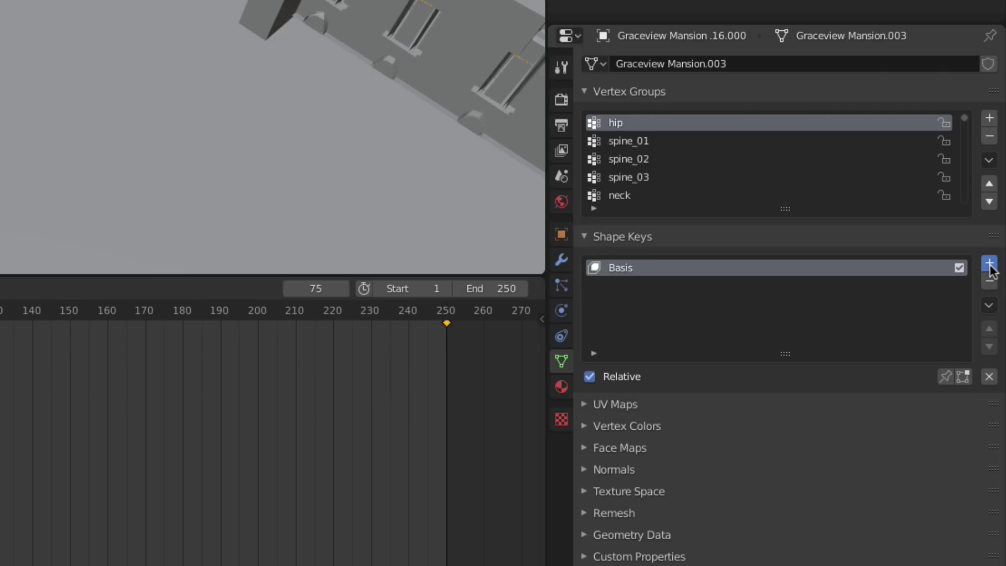
left_click(989, 264)
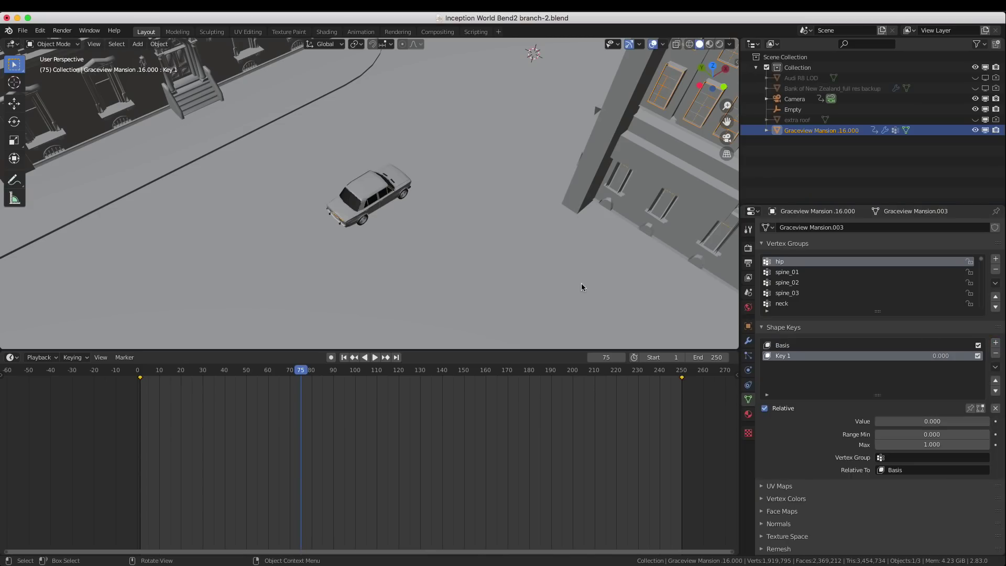
- Shift one car about 37.6 m along X in Key 1 and set Key 1's value to 1.000
key("KP_7")
scroll(465, 246, "down", 5)
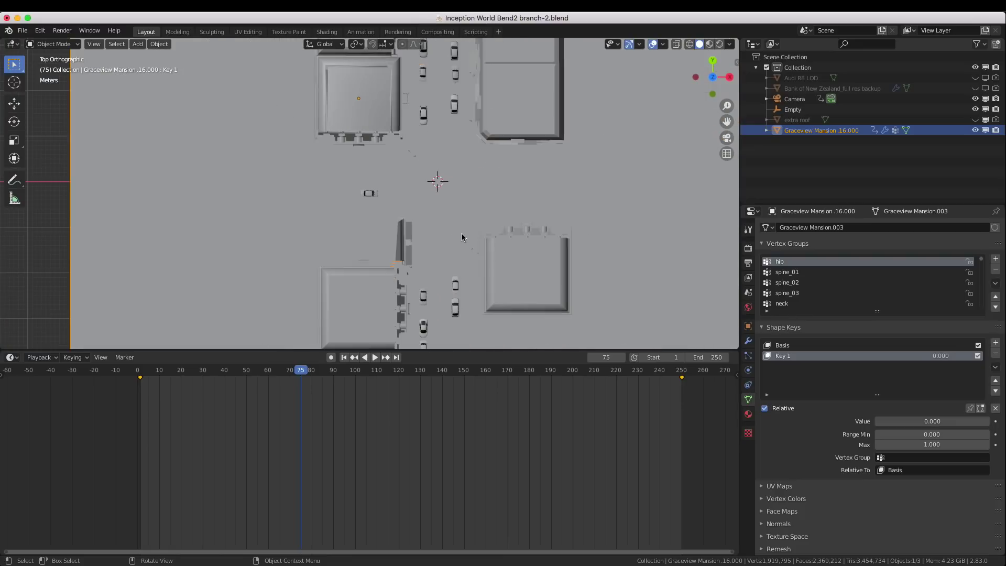
key("Tab")
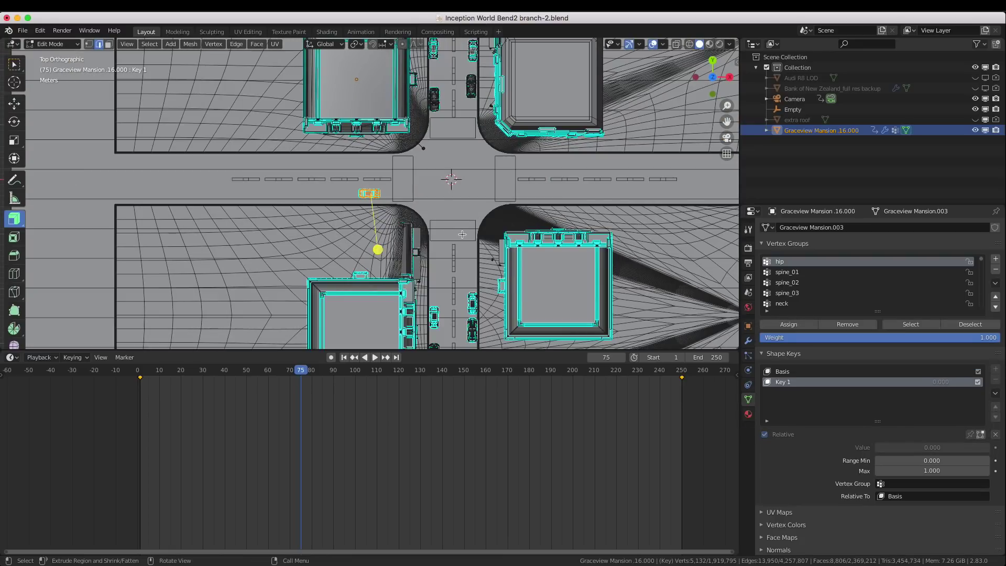
key("g")
key("x")
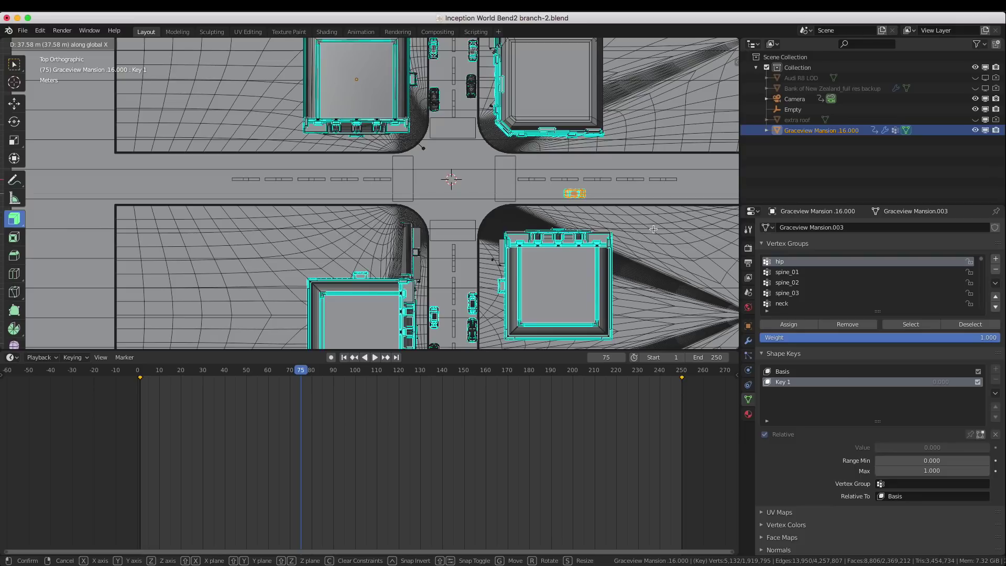
left_click(653, 229)
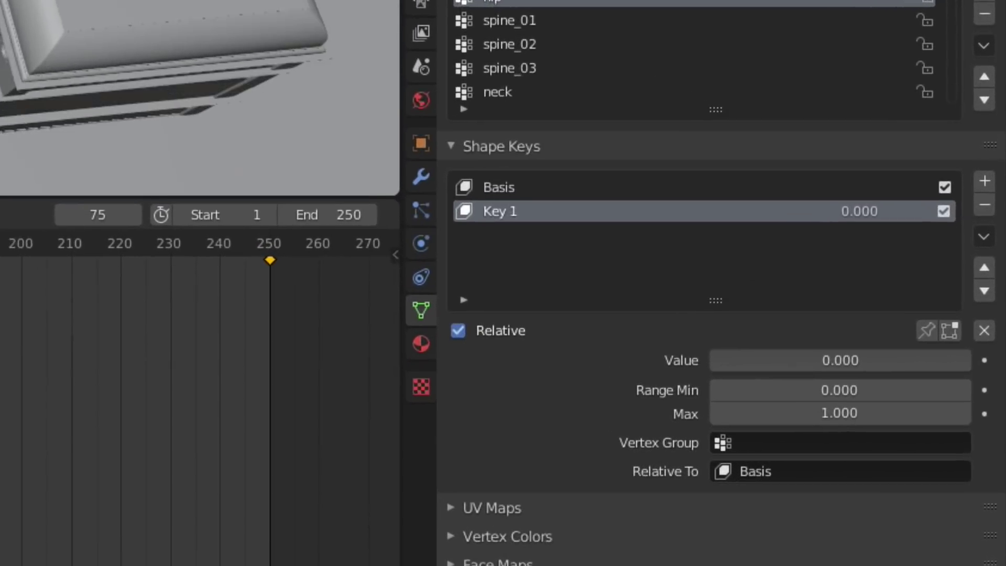
left_click_drag(759, 363, 759, 363)
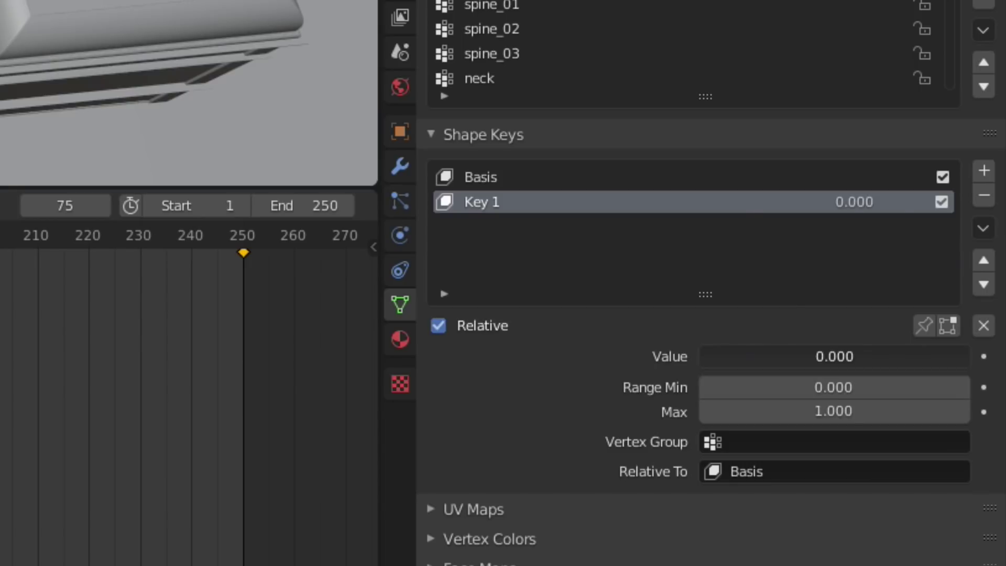
left_click_drag(834, 356, 964, 356)
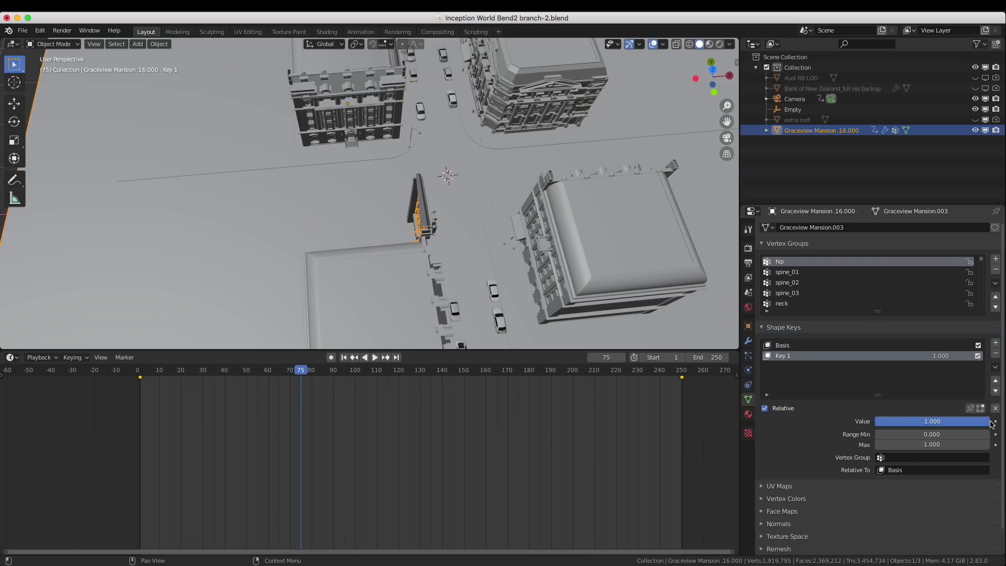